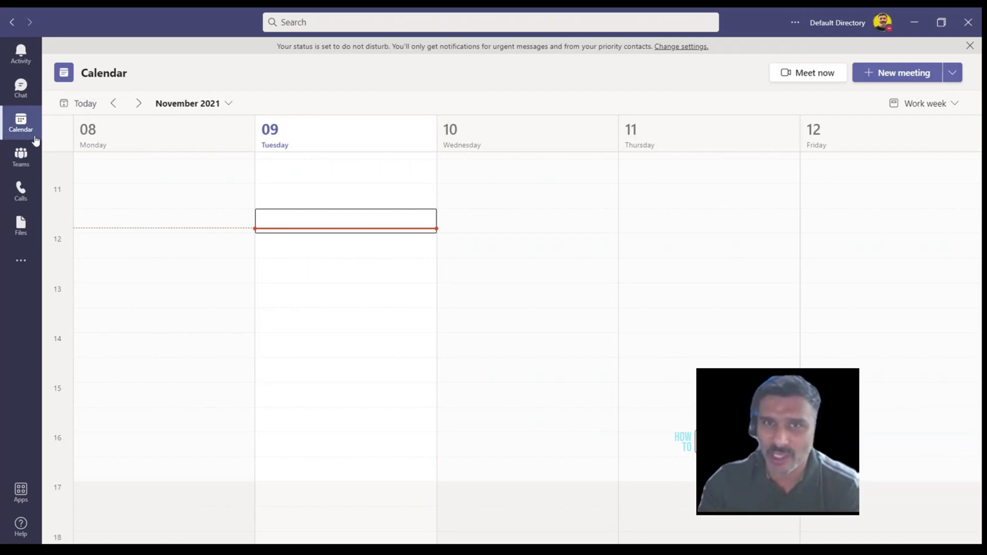
Start a live event titled Test and check that Public is greyed out under its permissions
left_click(20, 132)
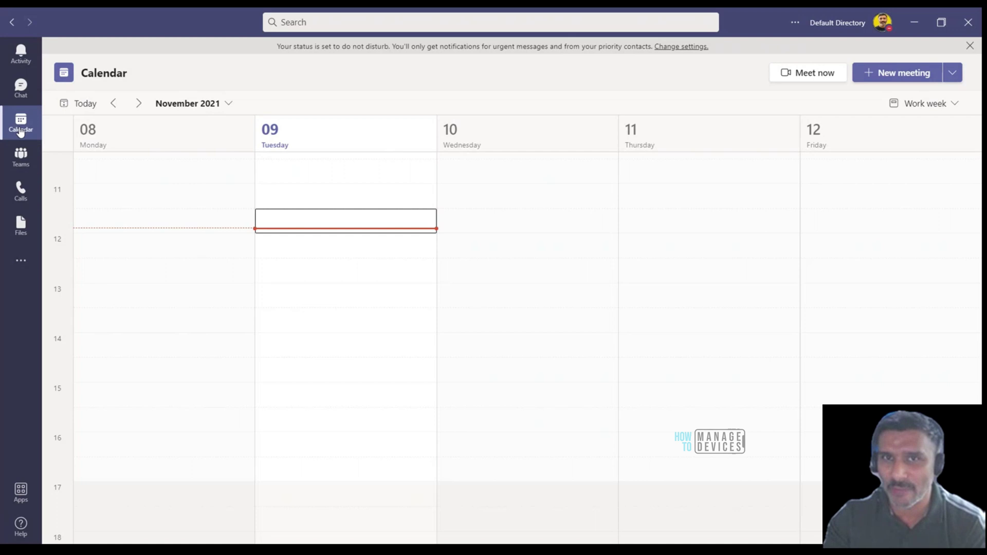
left_click(953, 75)
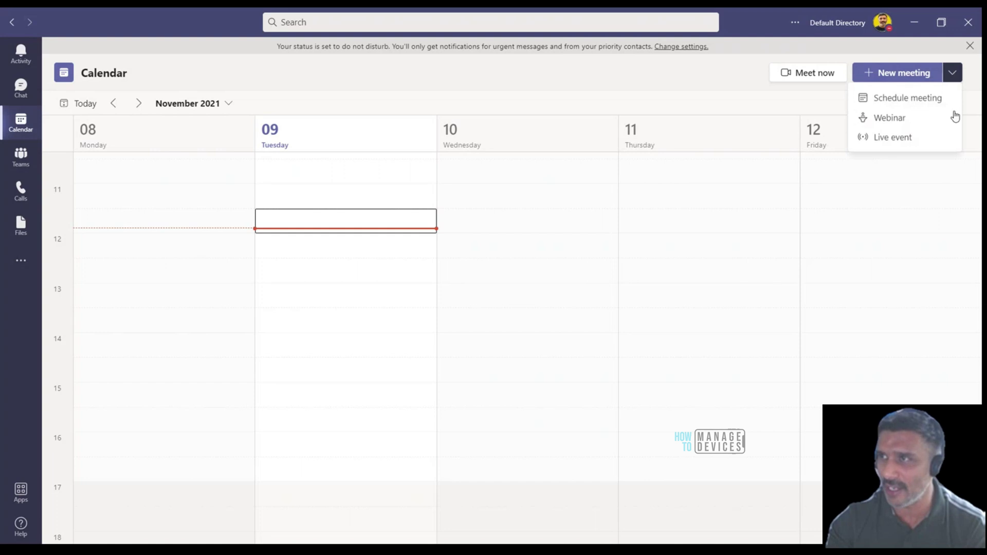
left_click(896, 143)
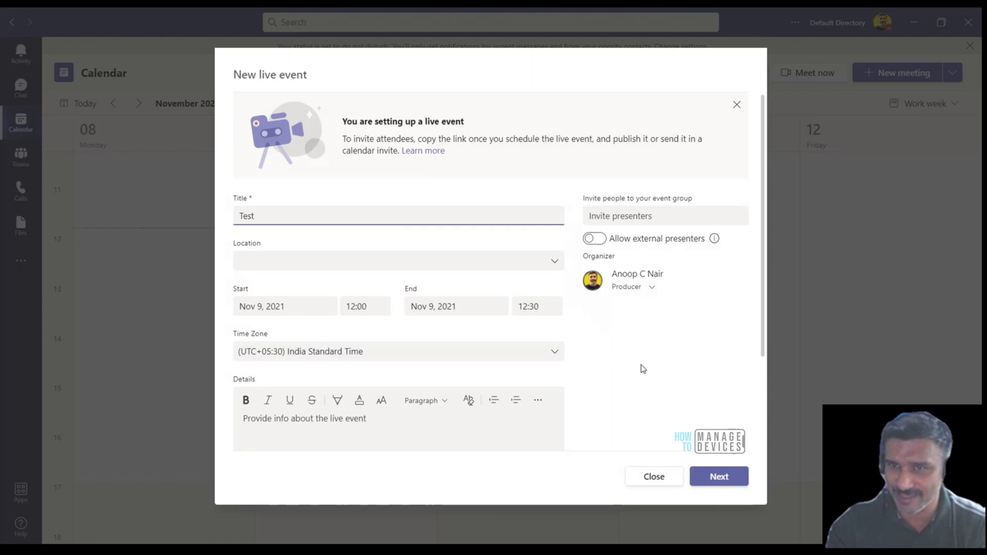
left_click(719, 477)
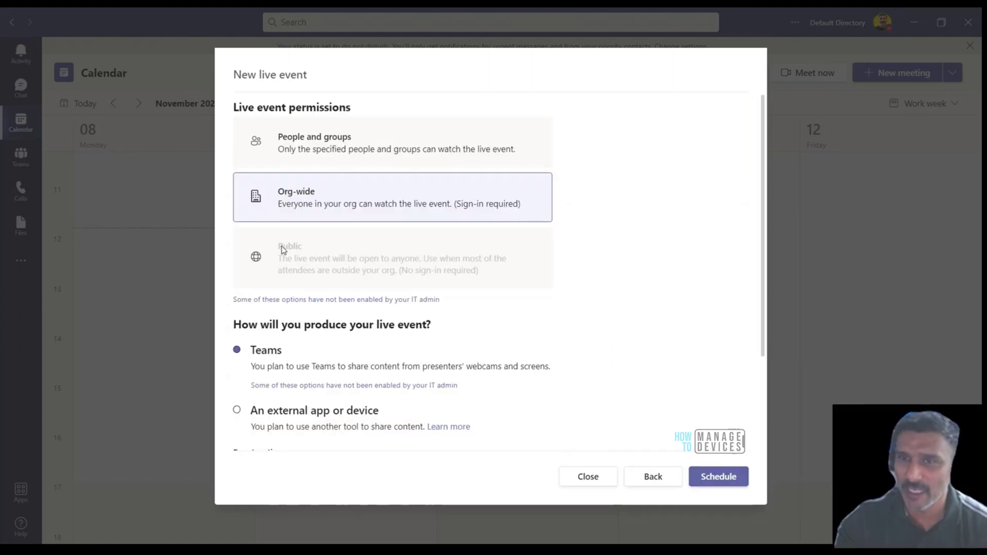
left_click_drag(282, 250, 532, 275)
left_click(535, 275)
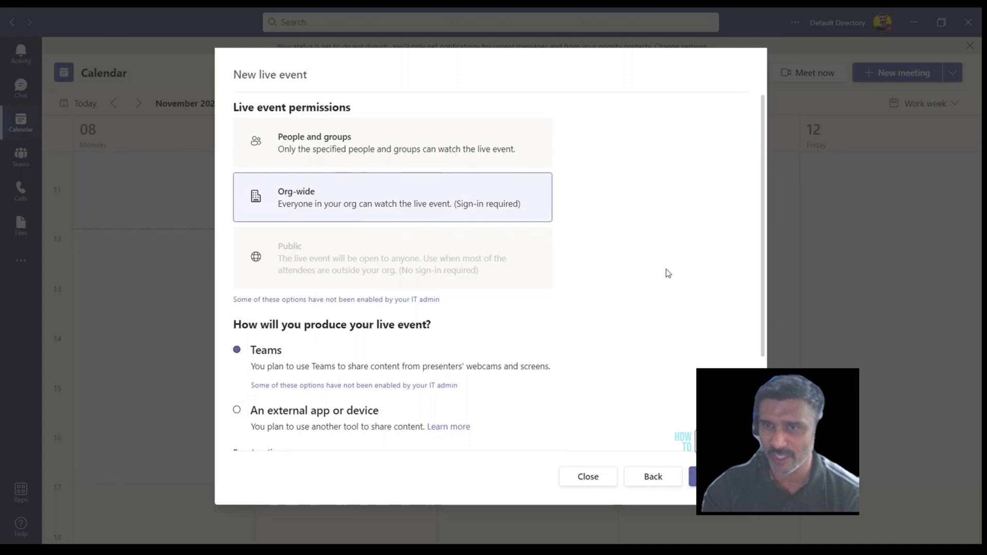
Close the live event dialog and go to Meetings > Live events policies > Add in the admin center
left_click(596, 477)
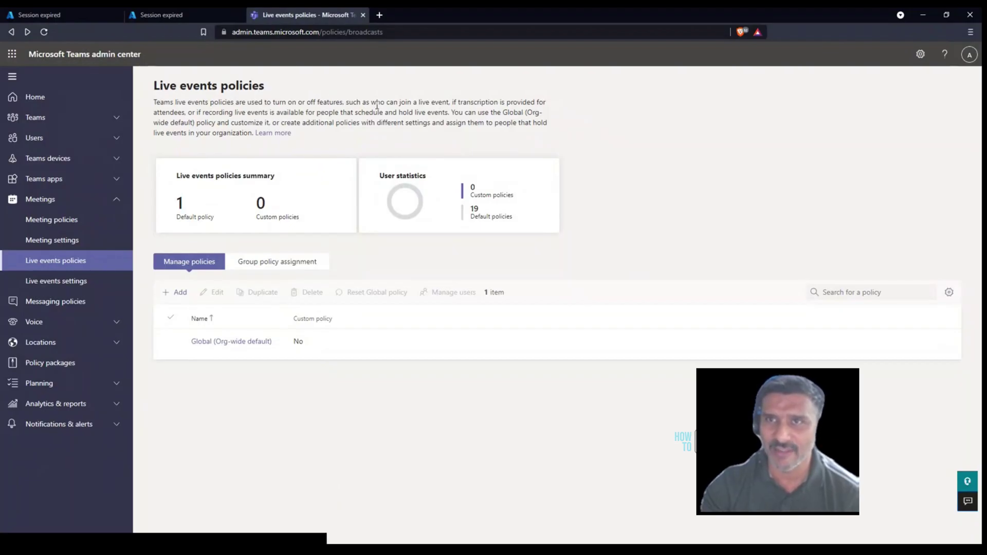
left_click_drag(277, 34, 397, 33)
left_click(421, 31)
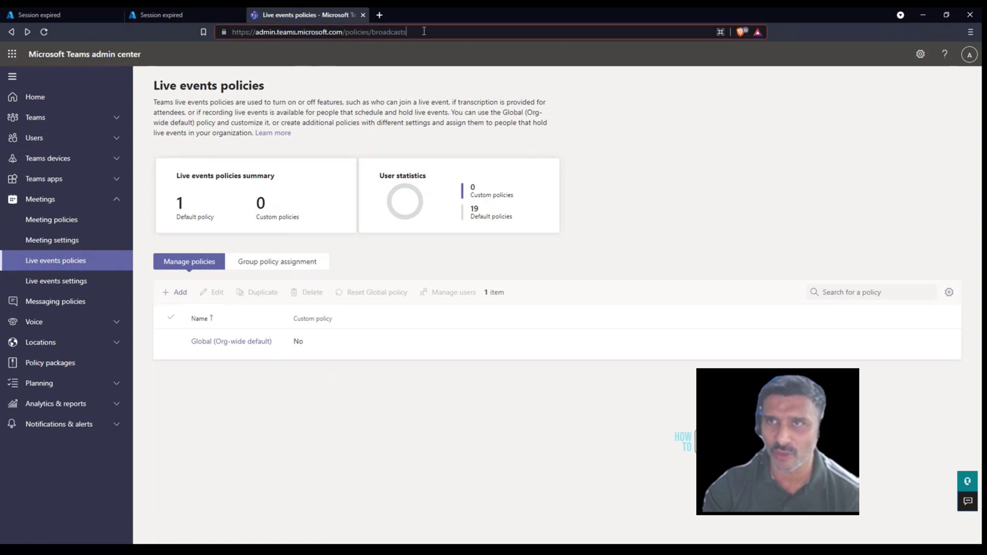
left_click(427, 52)
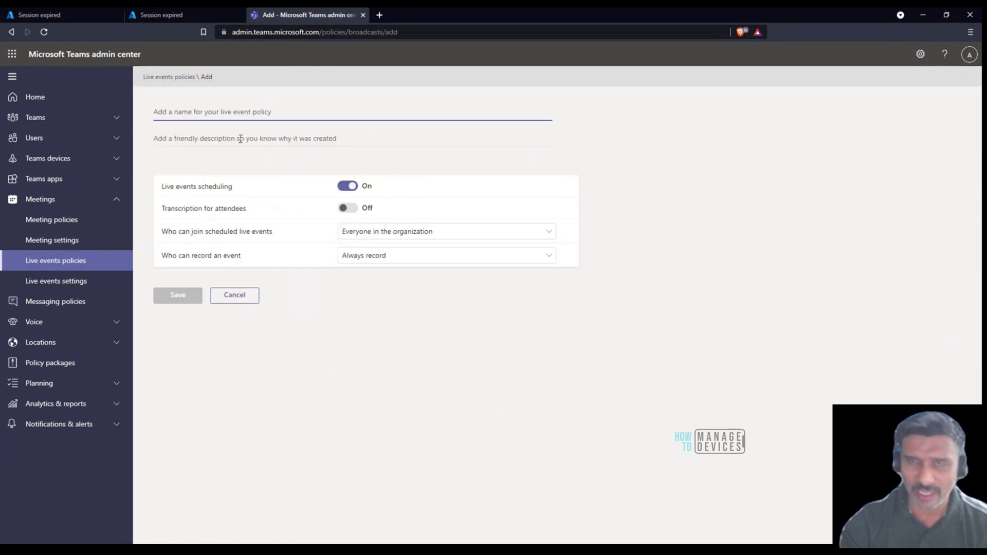
Save 'Public Live Event Policy', described 'HTMD Conf 2021', with Everyone allowed to join scheduled live events
type("L")
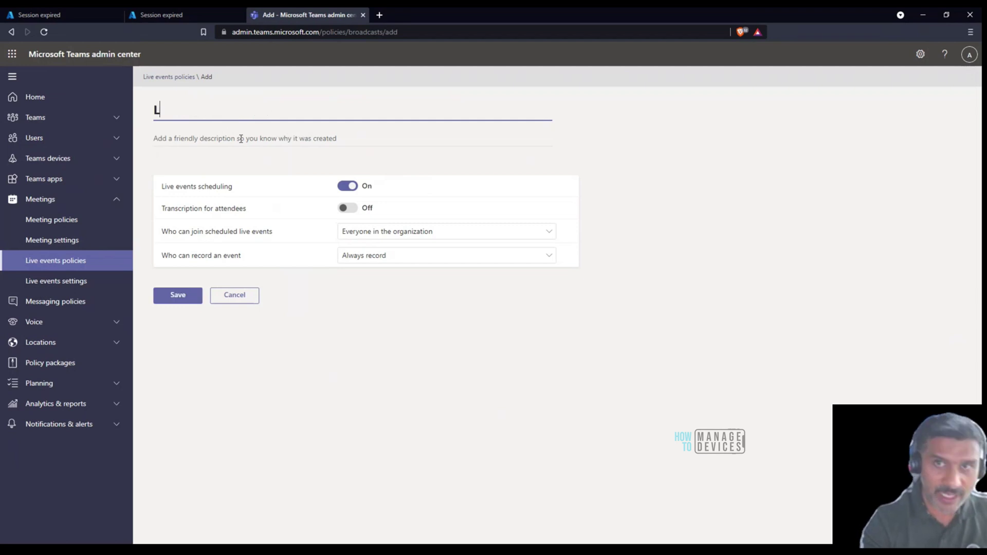
key("BackSpace")
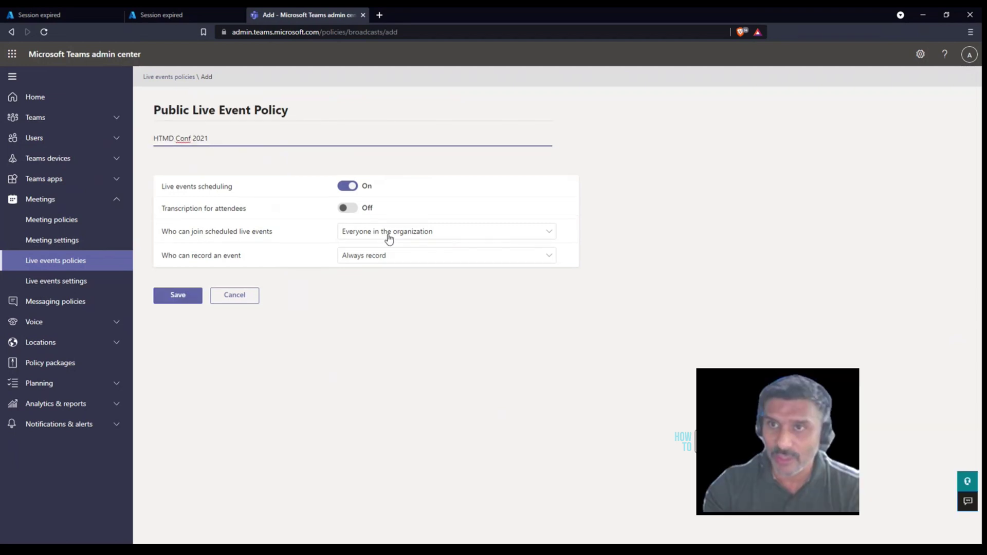
triple_click(284, 238)
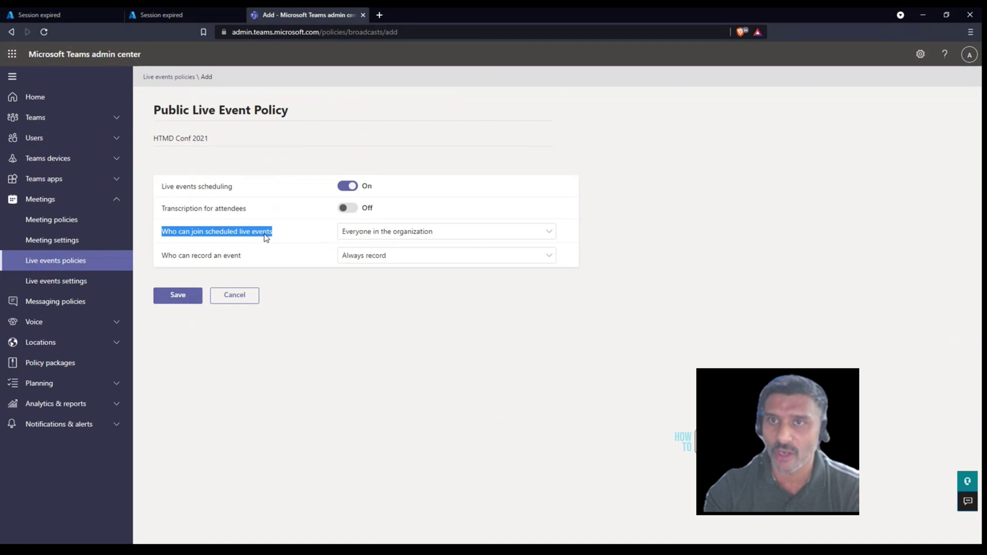
left_click(373, 239)
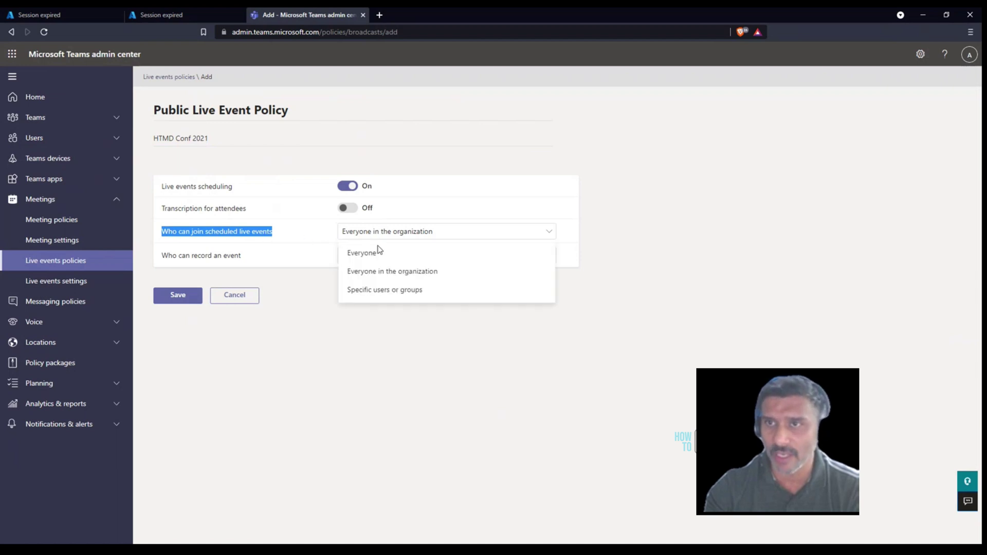
left_click(378, 254)
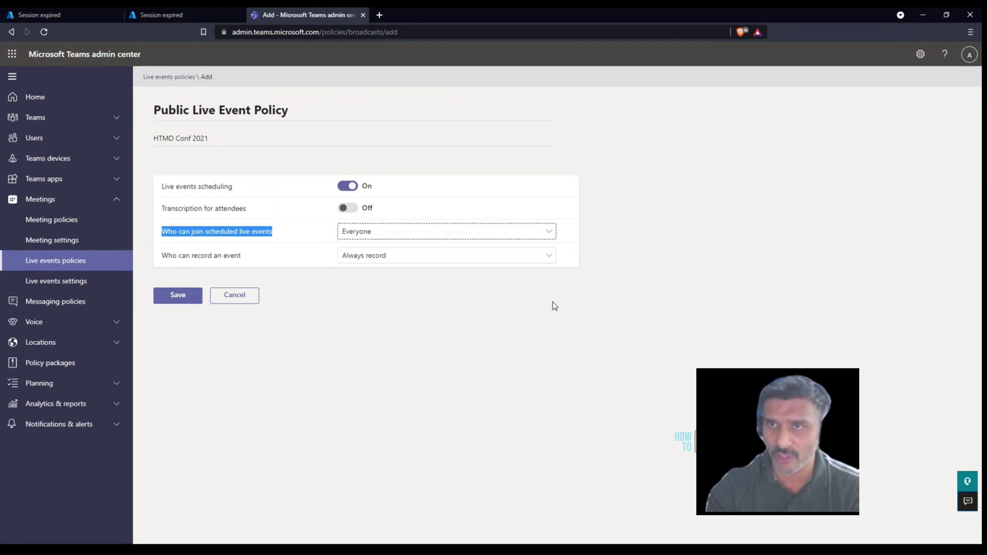
left_click(177, 299)
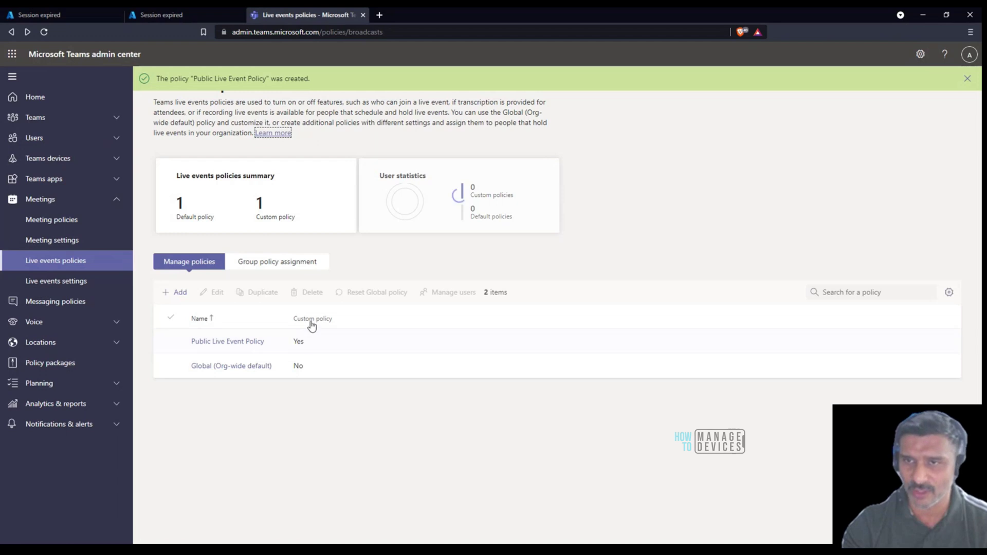
Add the presenter's account to Public Live Event Policy through Manage users and apply it
left_click(248, 347)
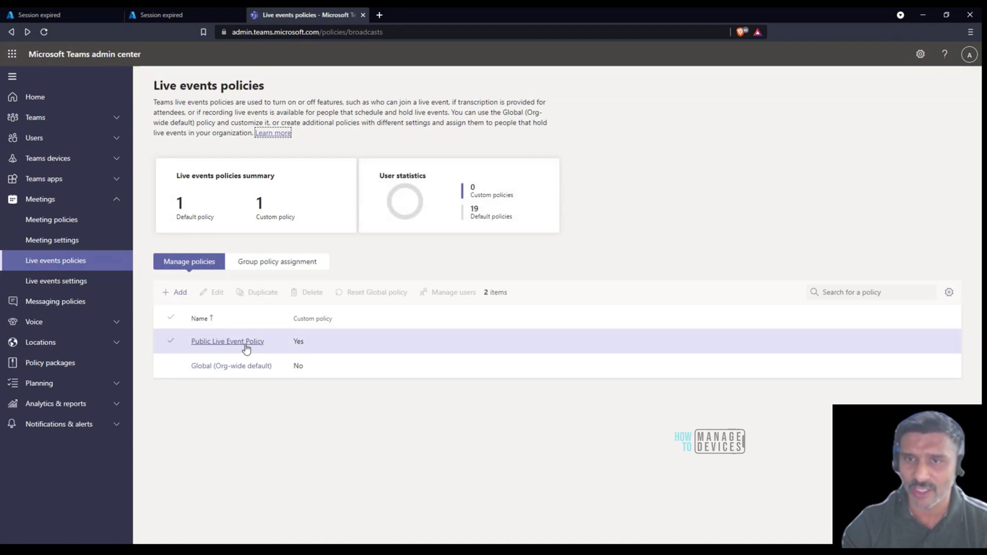
left_click(245, 344)
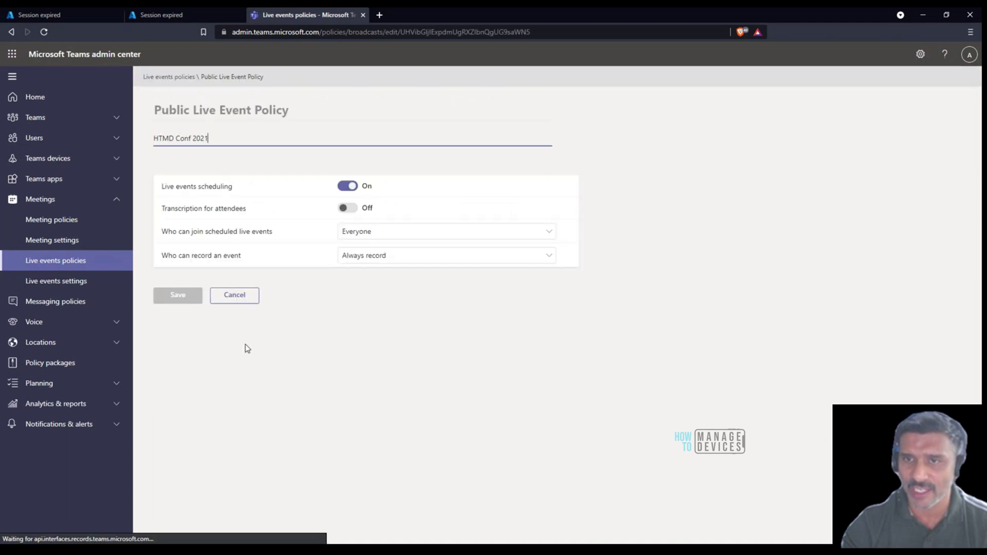
left_click(252, 299)
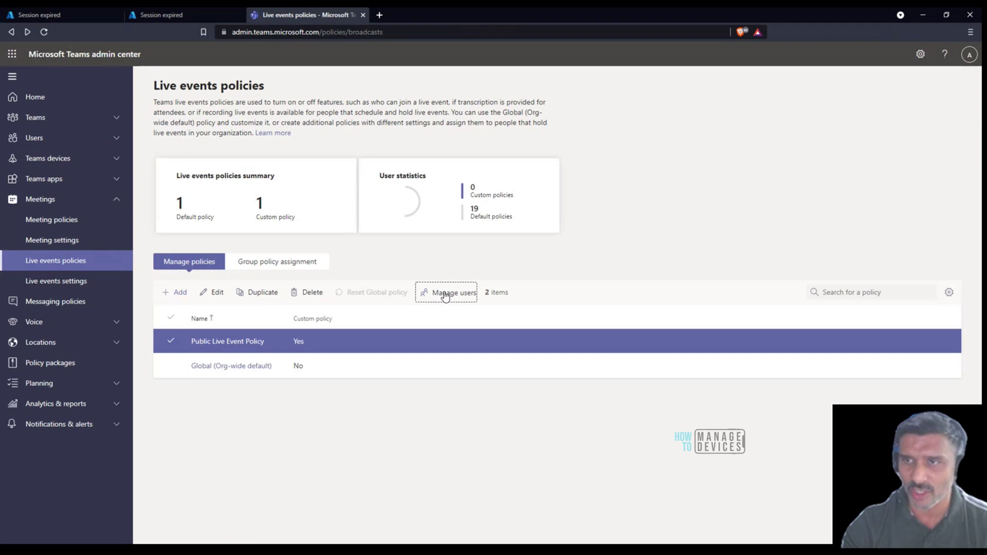
left_click(446, 295)
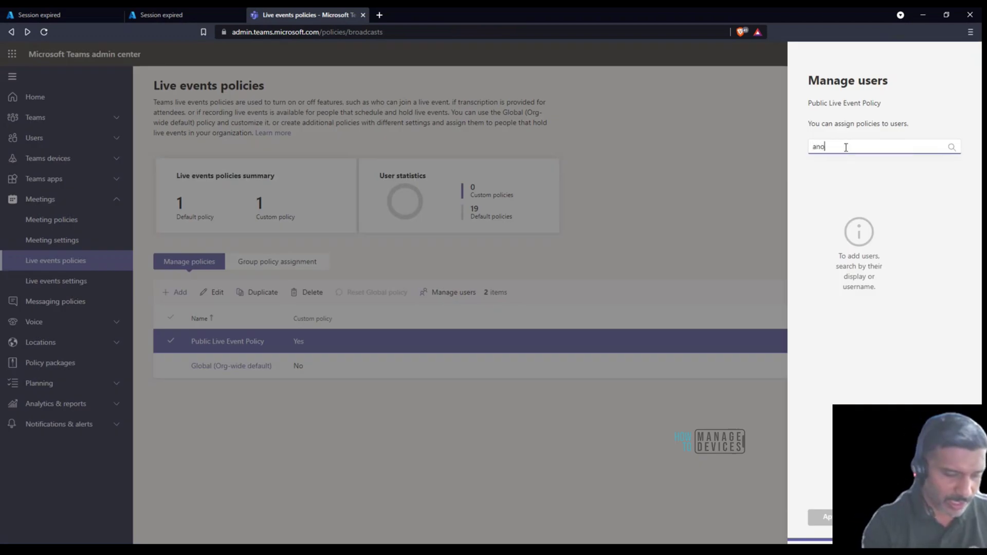
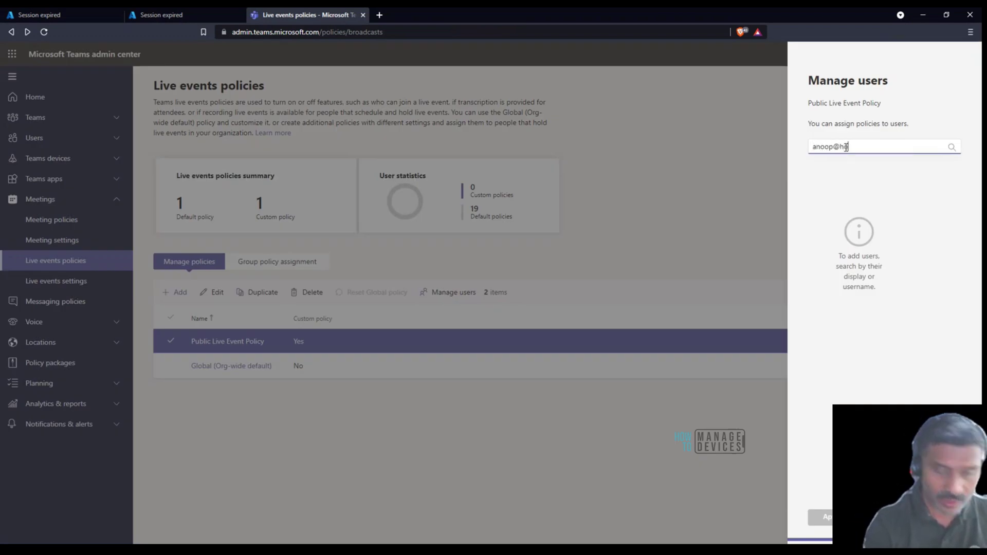
left_click(928, 169)
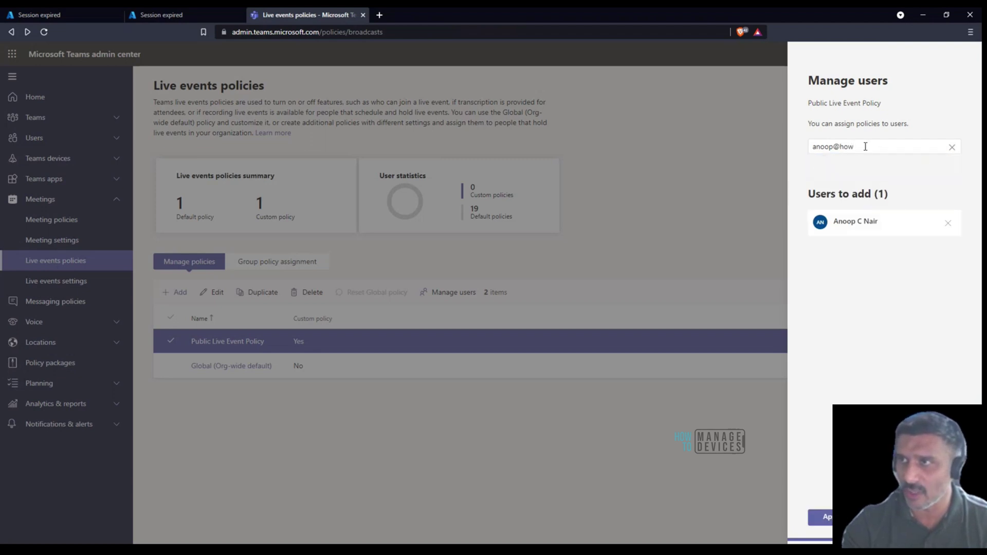
left_click(874, 343)
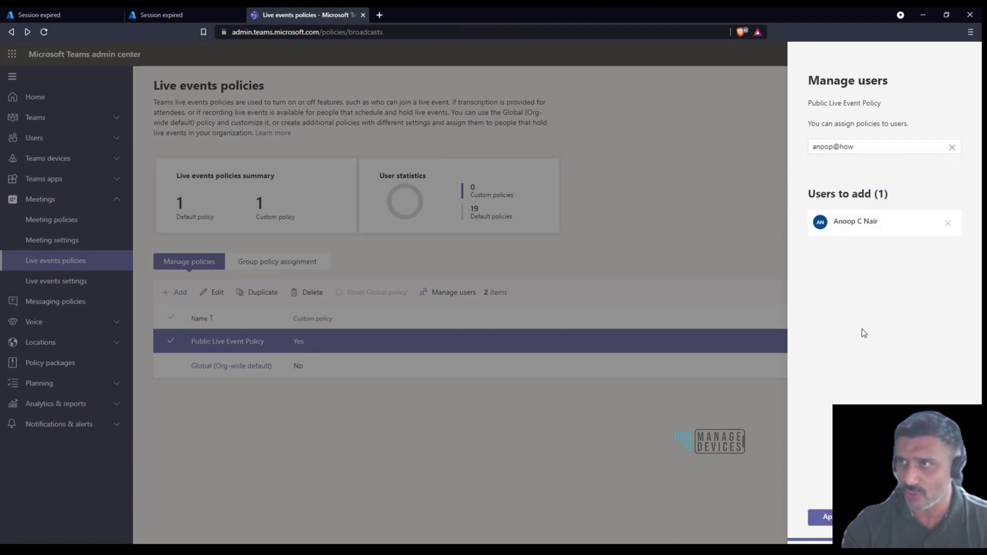
left_click(822, 517)
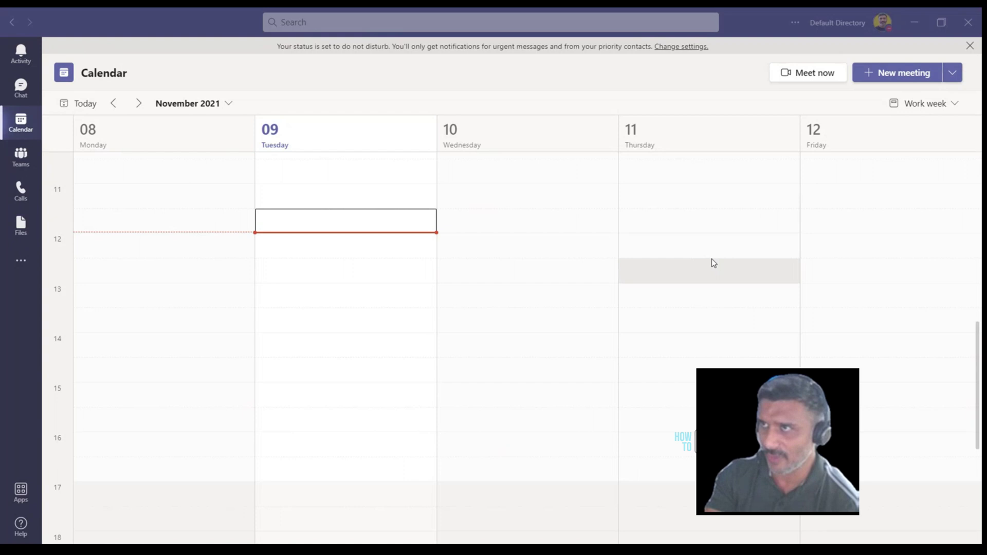
left_click(953, 72)
left_click(906, 137)
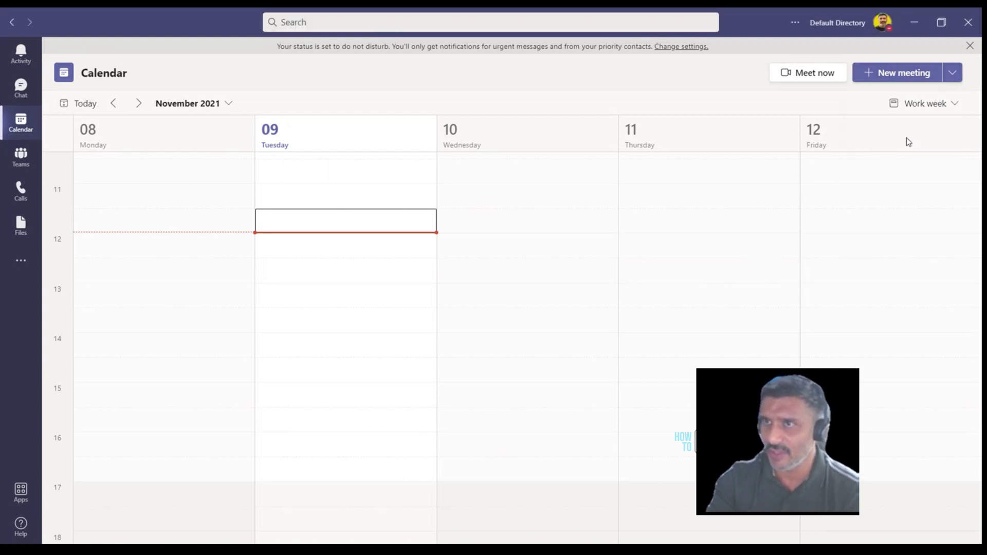
type("Test")
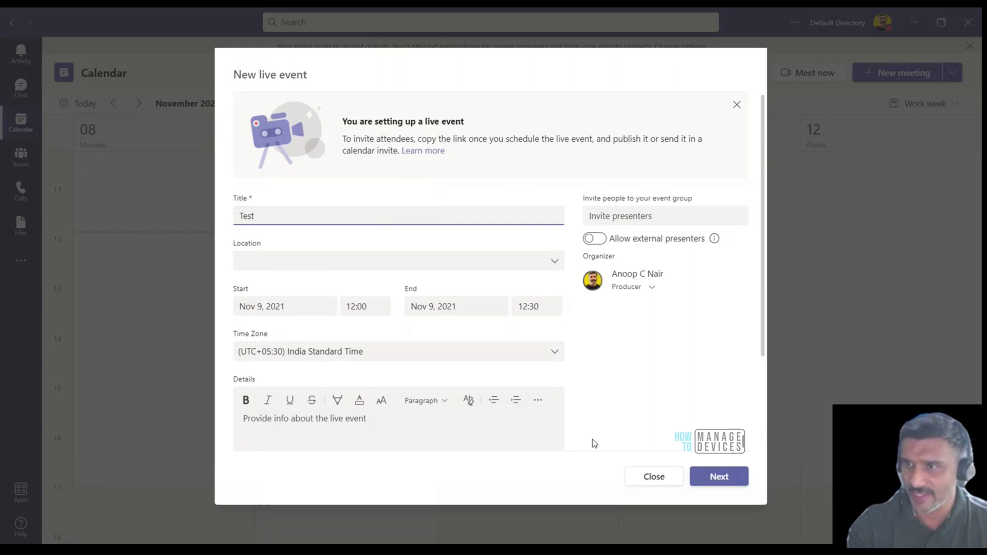
left_click(714, 478)
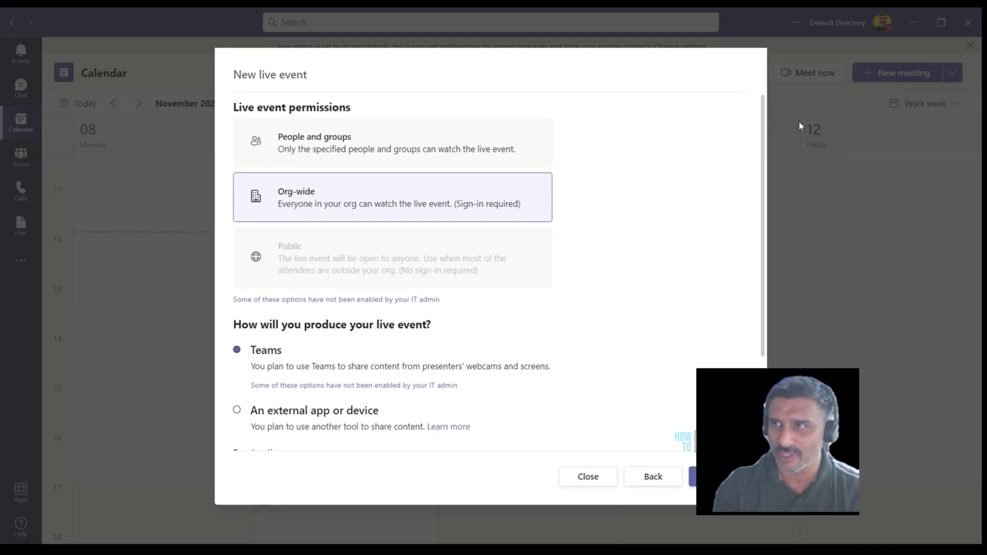
left_click(590, 478)
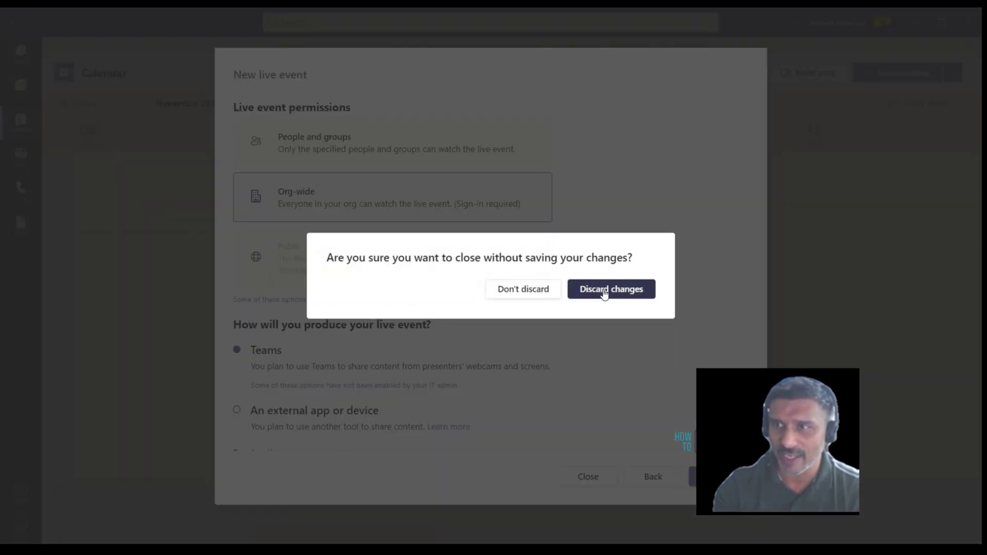
left_click(607, 289)
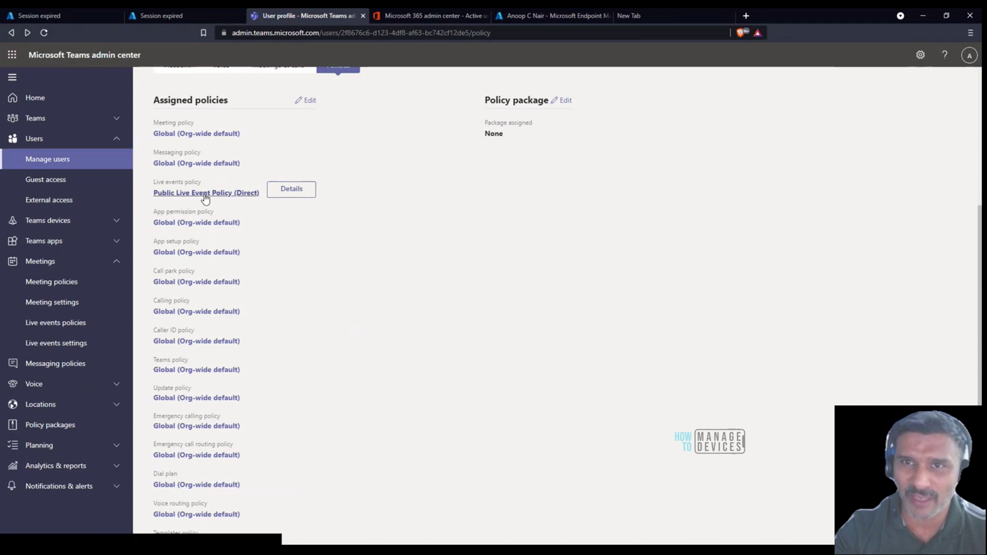
left_click(292, 190)
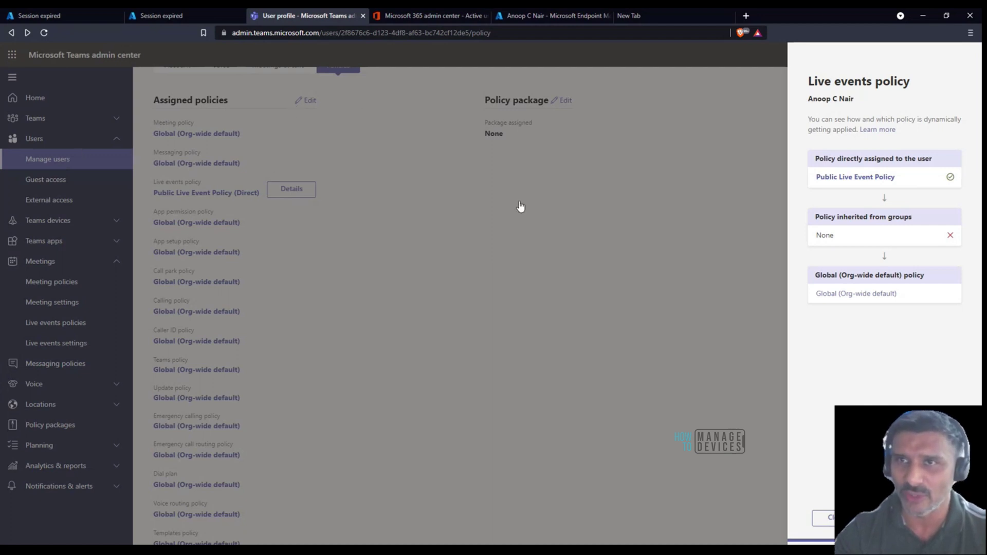
left_click(512, 219)
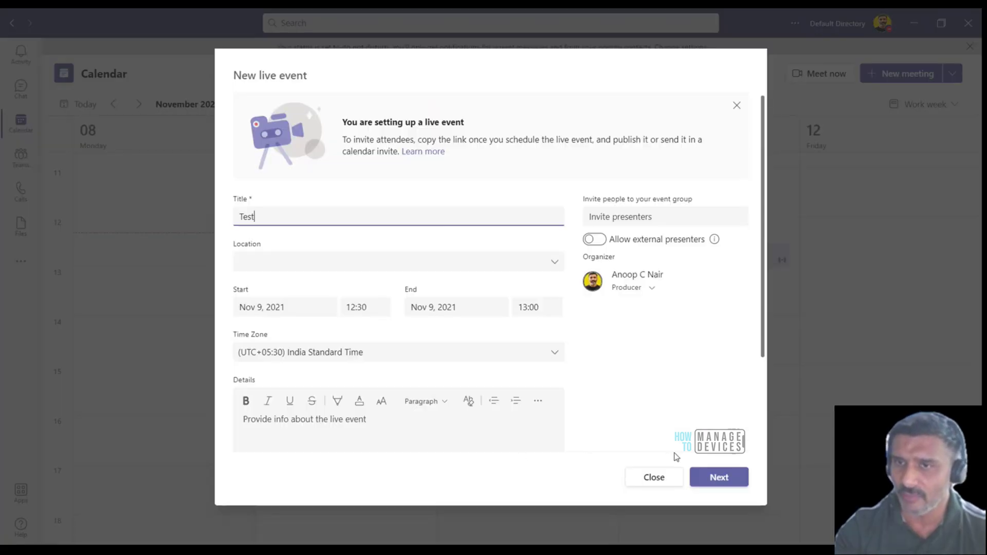
Set the Test event's start date to 12 November 2021 and proceed to permissions
left_click(291, 307)
left_click(378, 386)
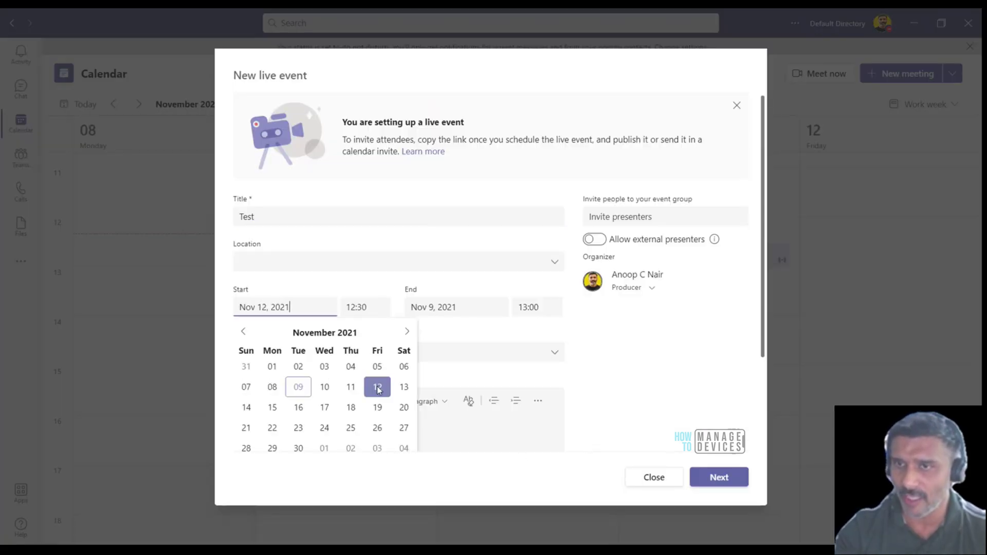
left_click(719, 477)
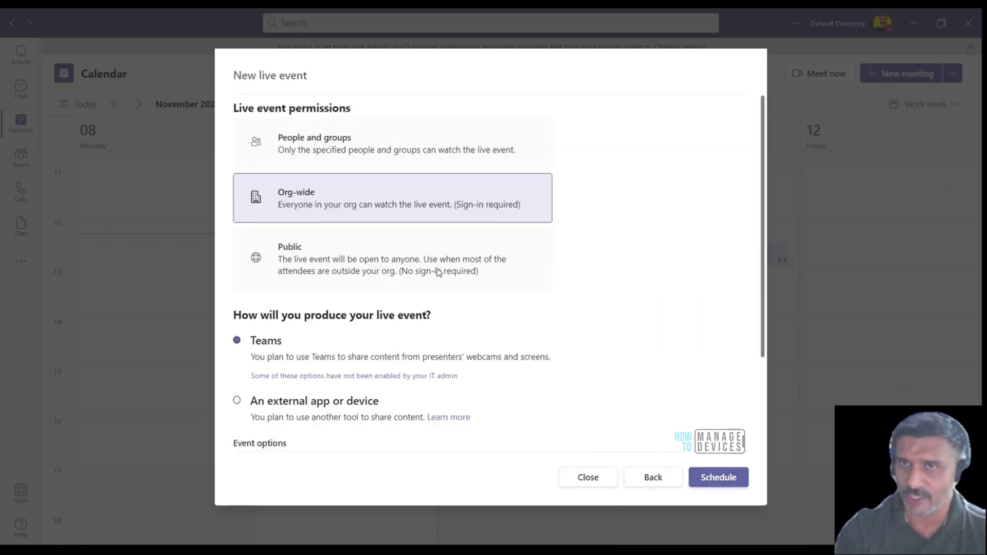
Set the Test live event to Public and attempt to schedule it
left_click(337, 258)
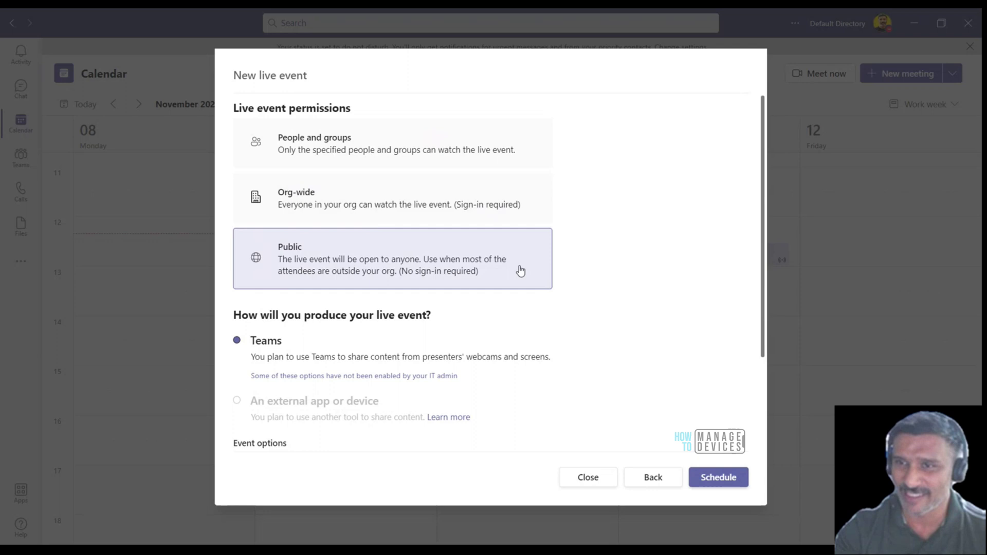
scroll(604, 282, "down", 4)
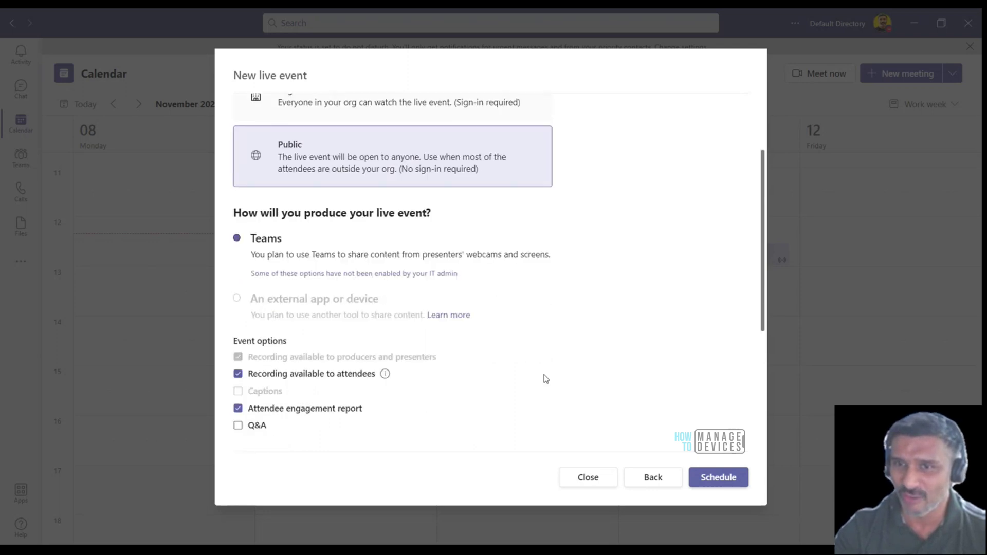
left_click(718, 481)
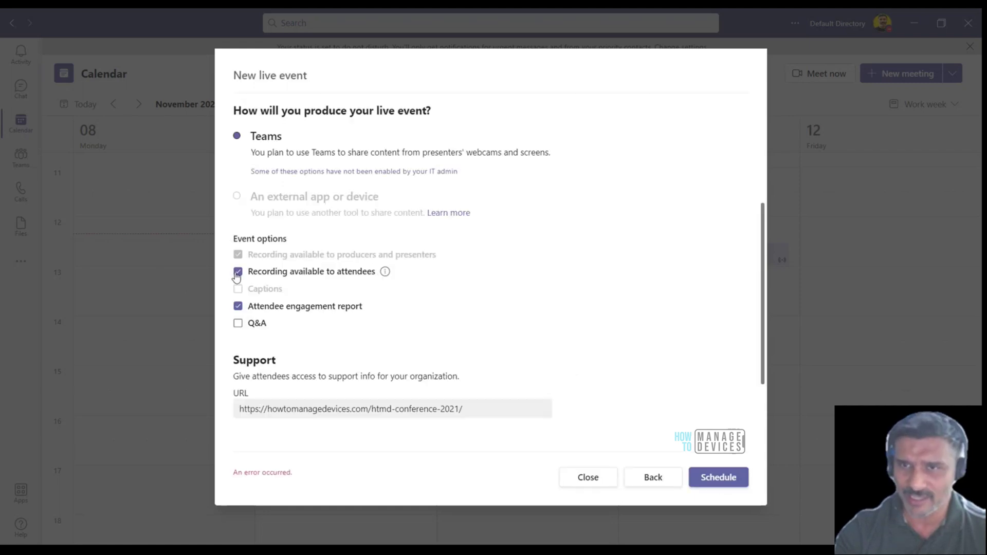
Turn off attendee recording, enable Q&A, and retry scheduling, which still shows an error
left_click(237, 271)
left_click_drag(232, 472, 302, 476)
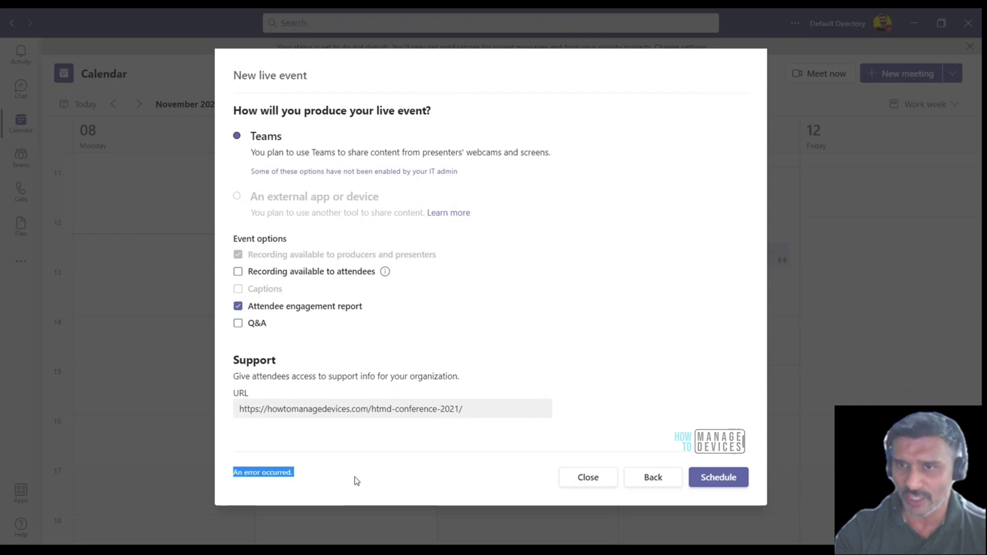
left_click(271, 478)
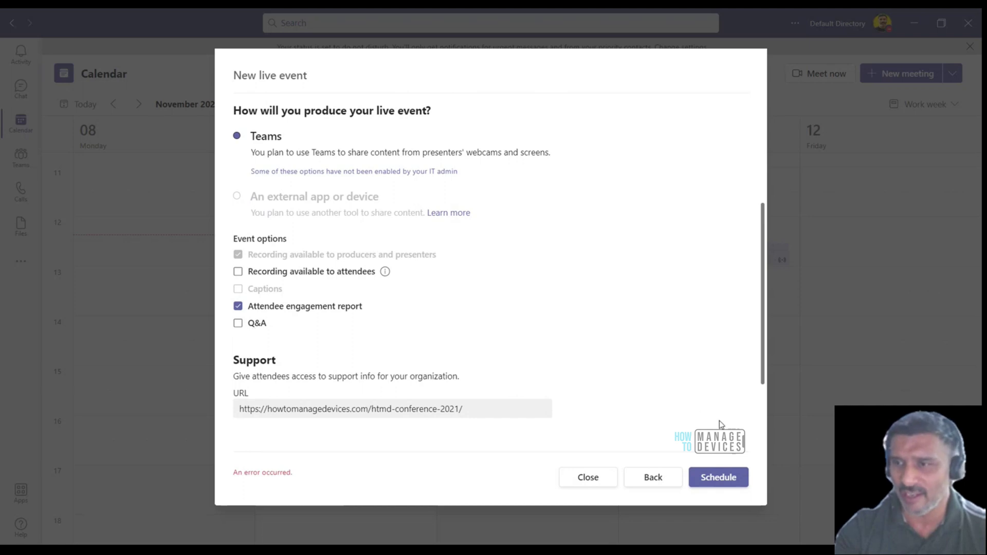
left_click(729, 481)
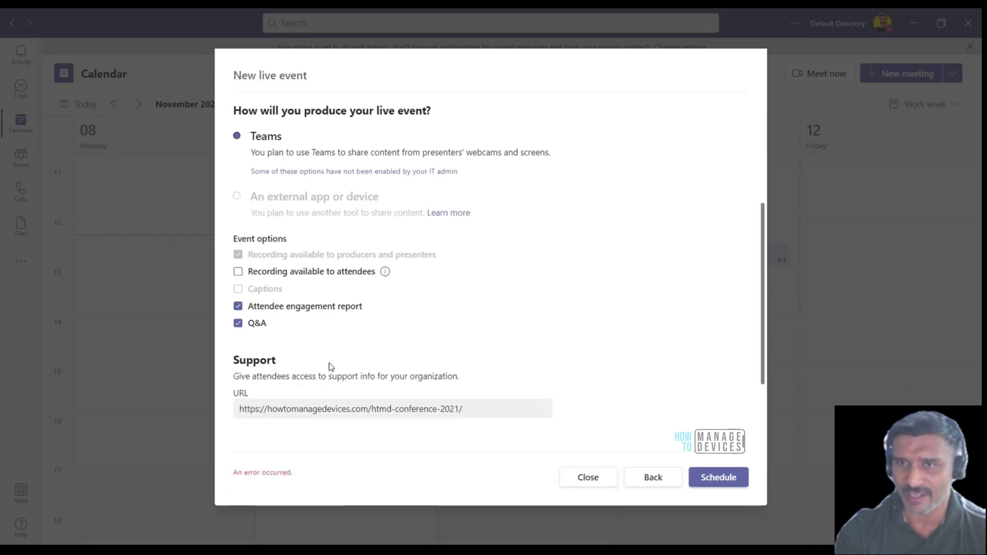
left_click(729, 481)
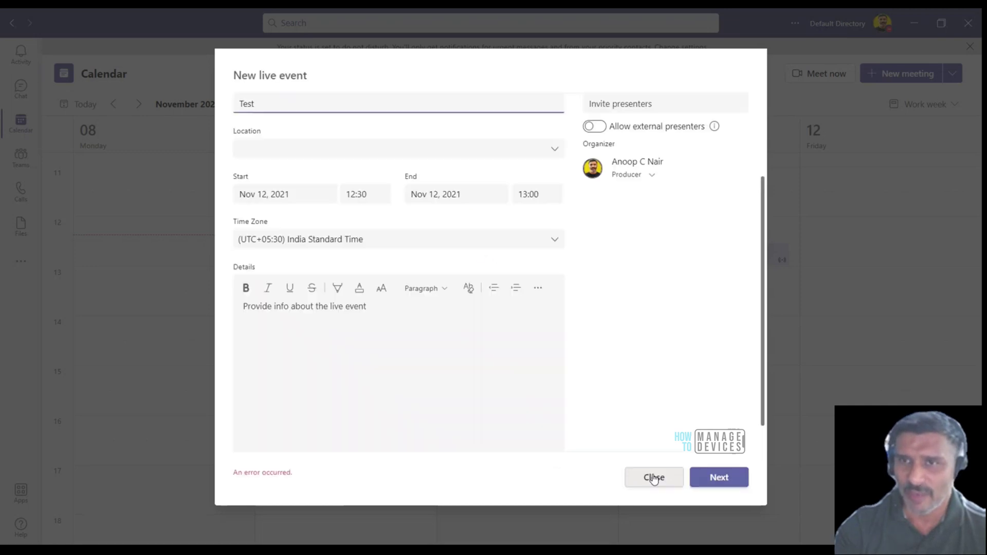
Move the event to Nov 13, 2021 and retitle it Test HTMD
left_click(297, 196)
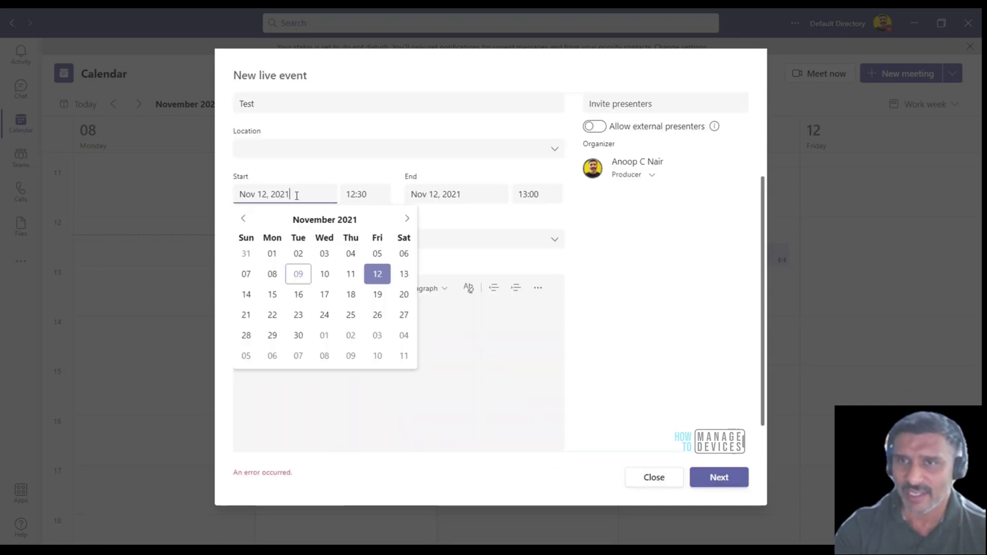
left_click(404, 275)
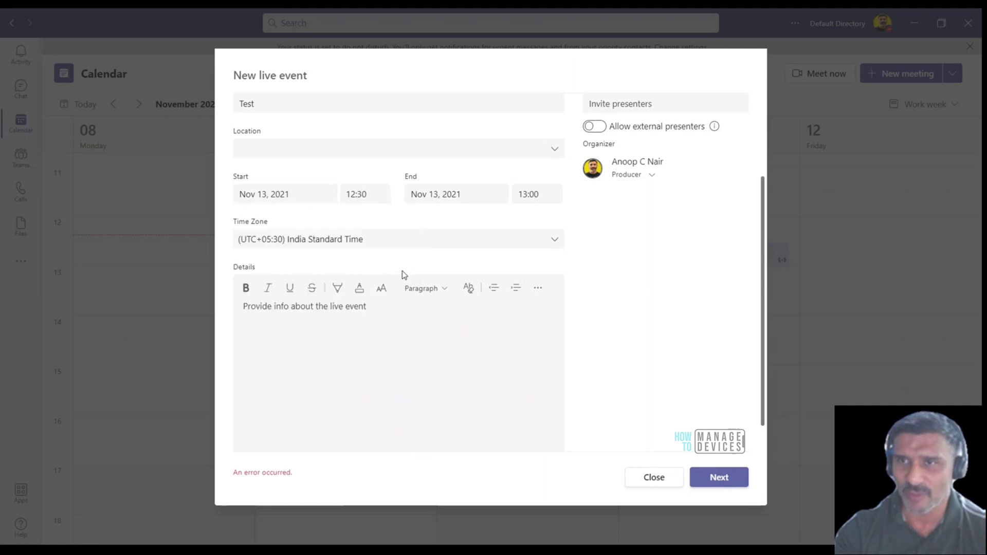
scroll(434, 366, "up", 3)
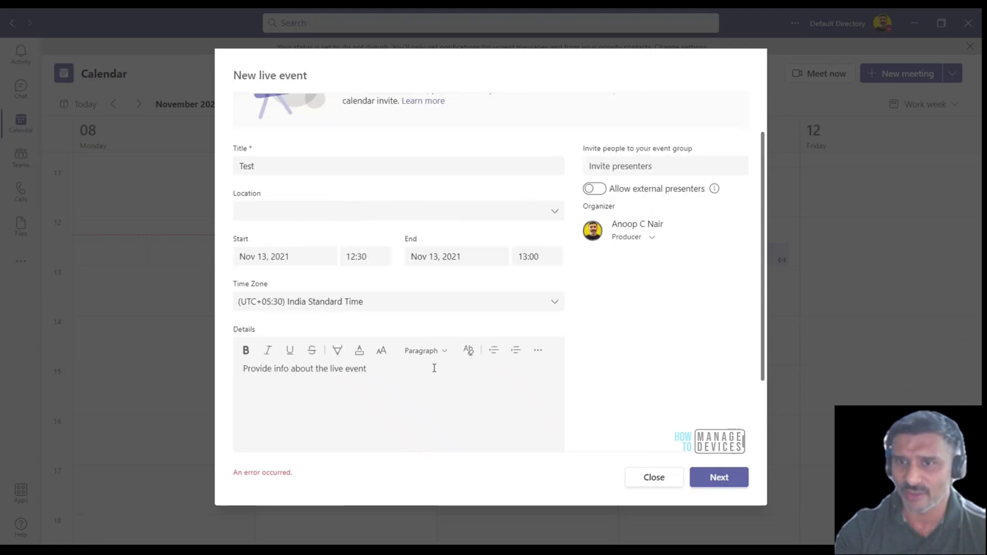
left_click(277, 222)
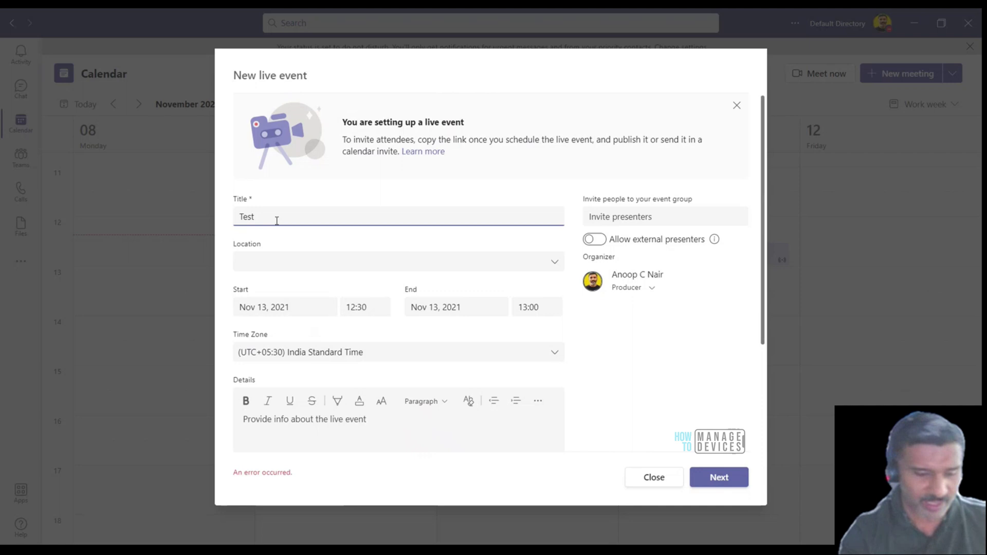
type("HTMD")
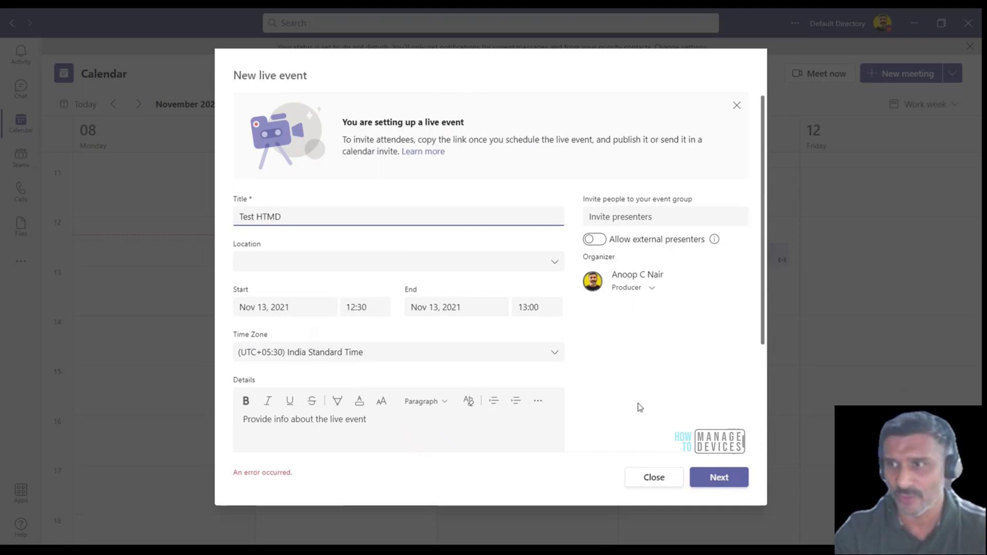
Clear Attendee engagement report and Q&A in permissions and retry scheduling
left_click(721, 484)
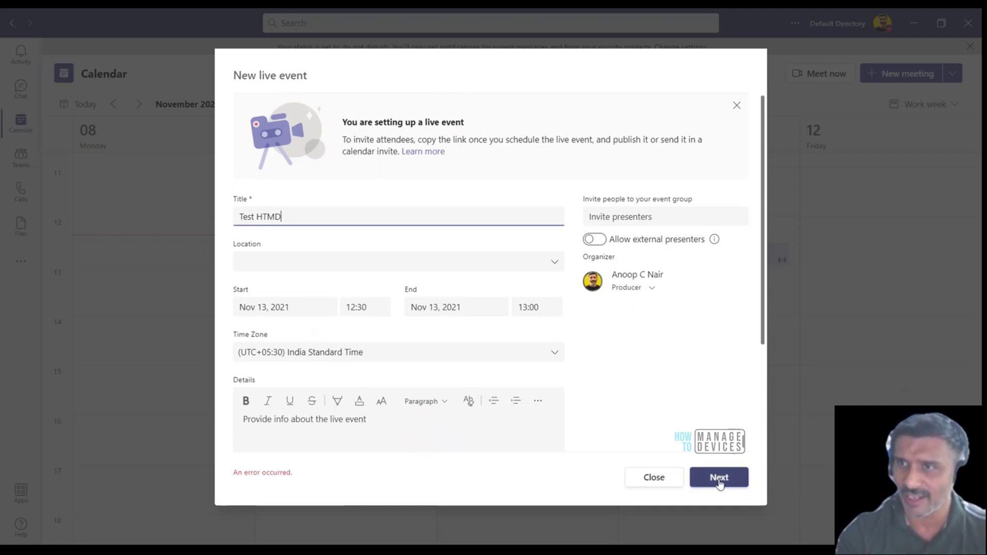
left_click(721, 484)
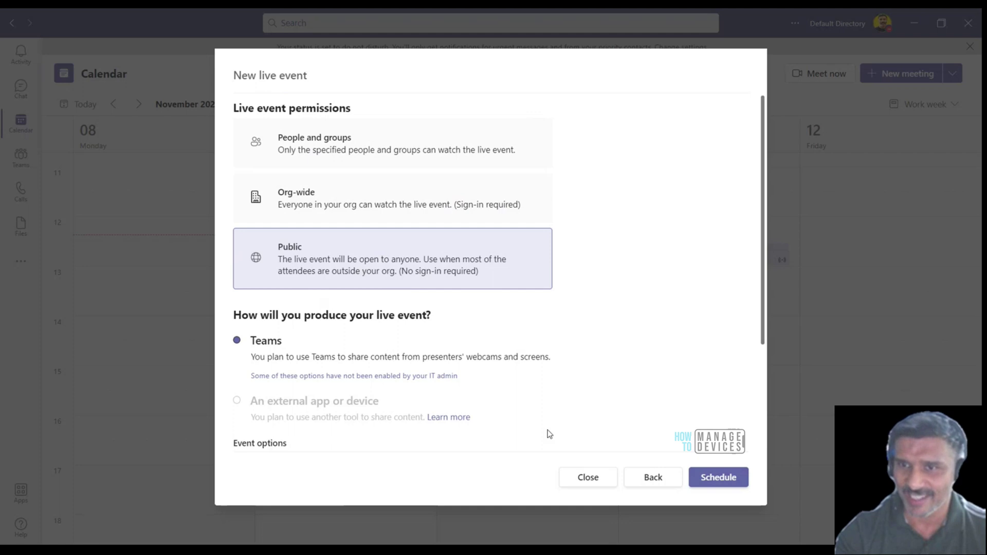
scroll(549, 434, "down", 5)
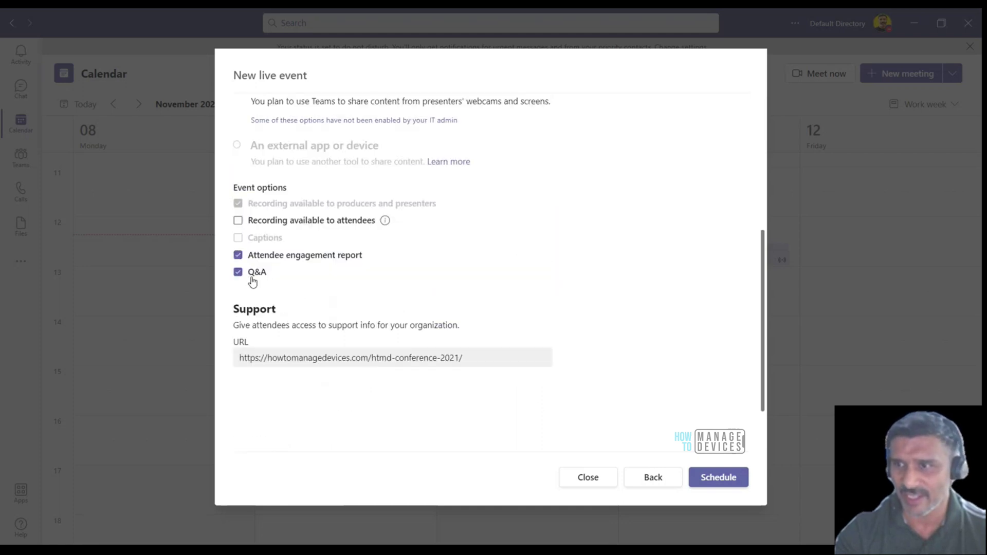
left_click(710, 482)
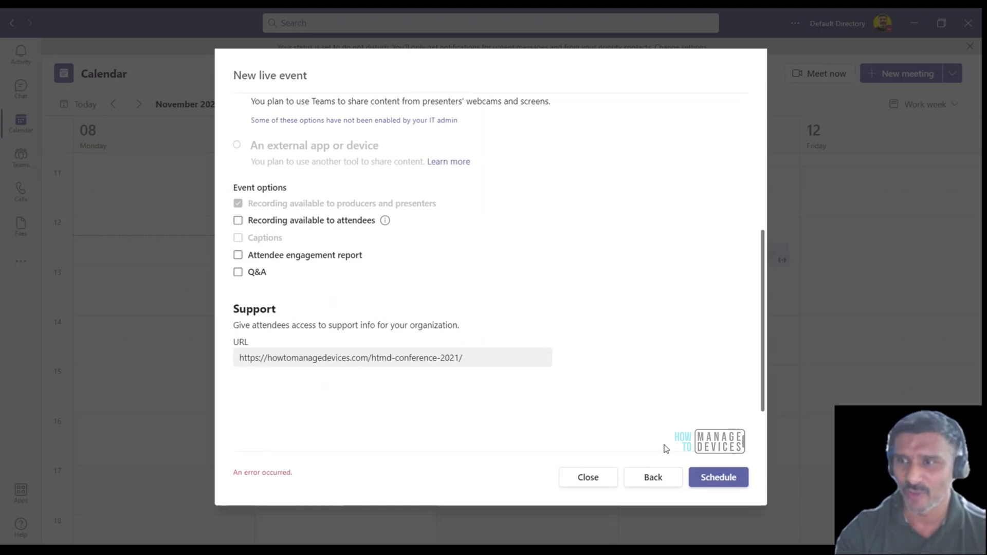
left_click(719, 476)
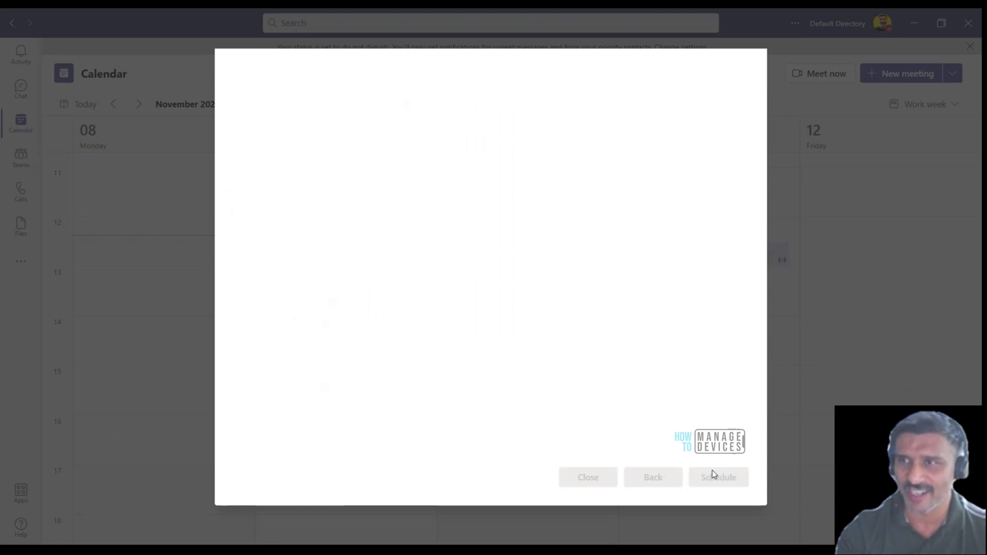
Discard the unsaved Test HTMD event and start a new live event
left_click(637, 479)
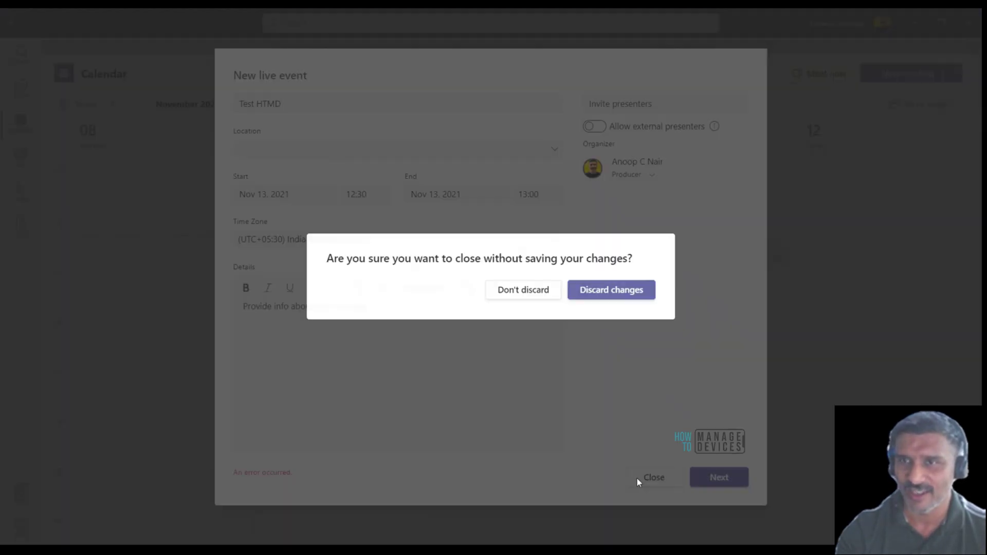
left_click(595, 303)
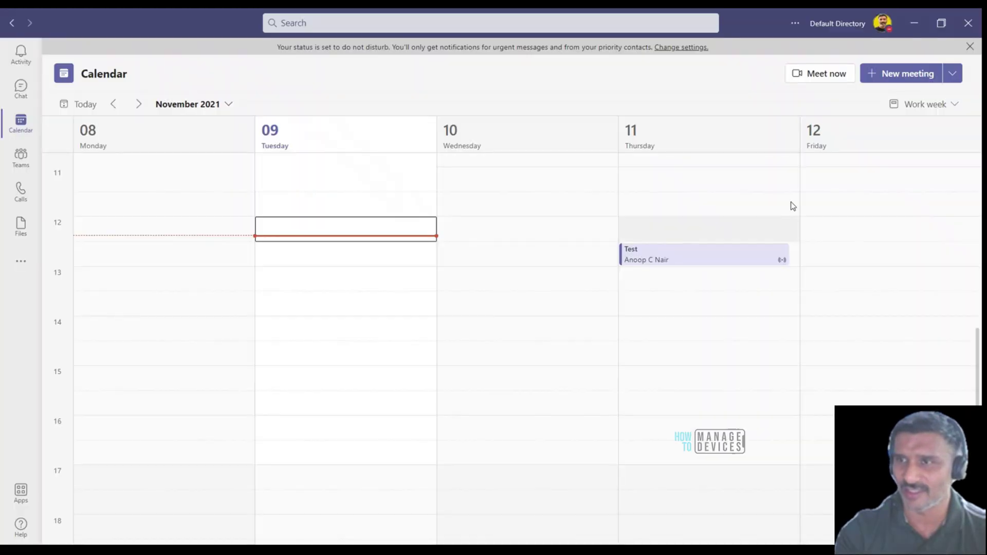
left_click(947, 75)
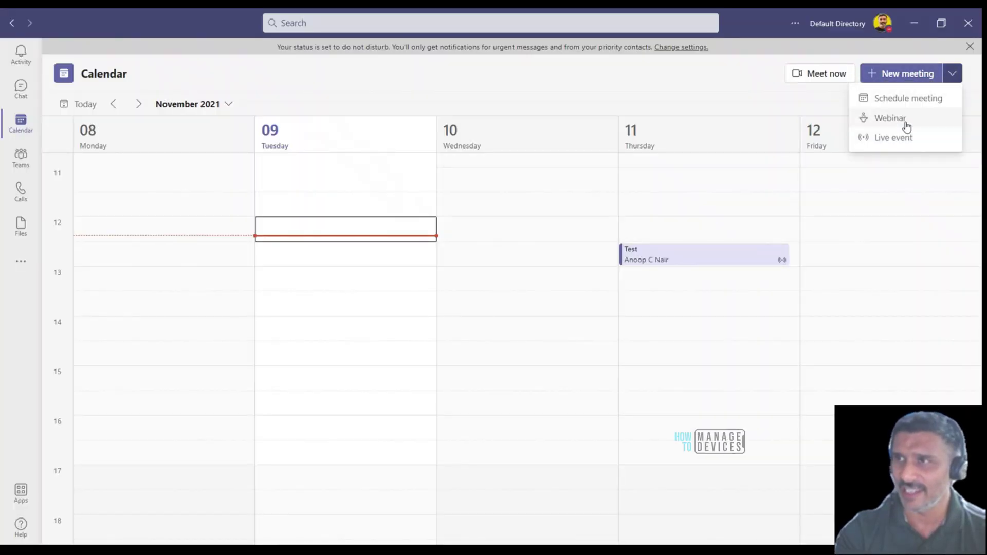
left_click(893, 140)
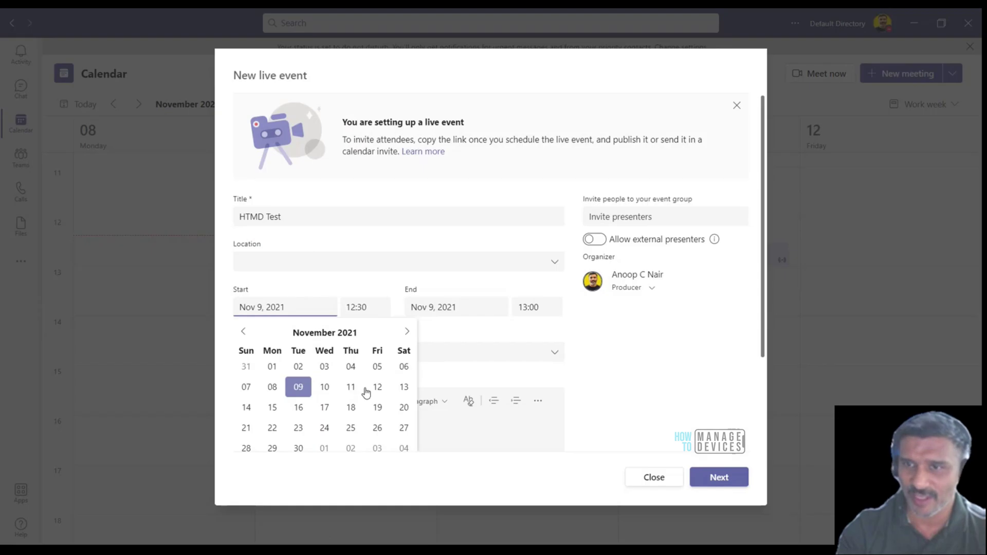
Set the new event for Nov 12, 2021 at 14:00 with details 'Htmd info'
left_click(376, 388)
left_click(360, 307)
left_click(355, 372)
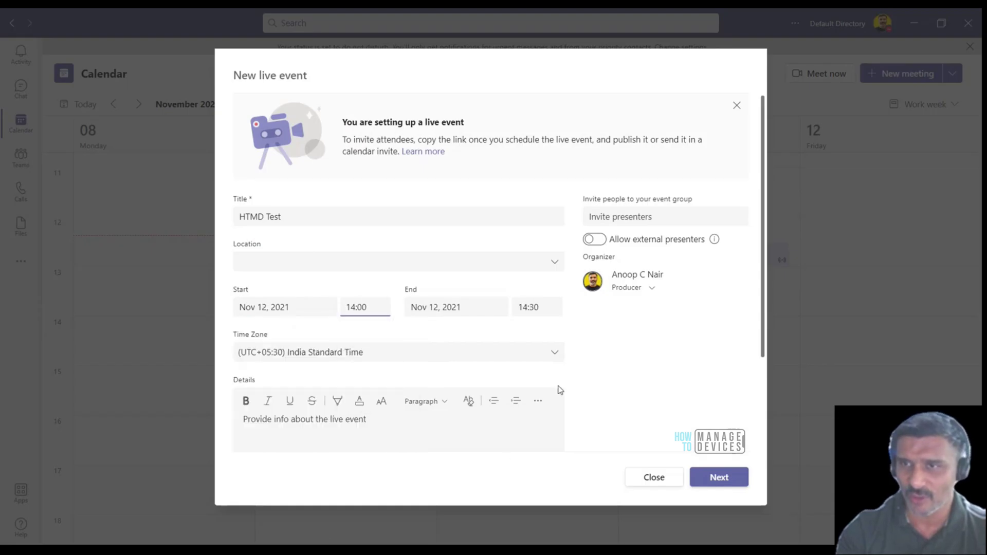
left_click(308, 426)
type("Htmd info")
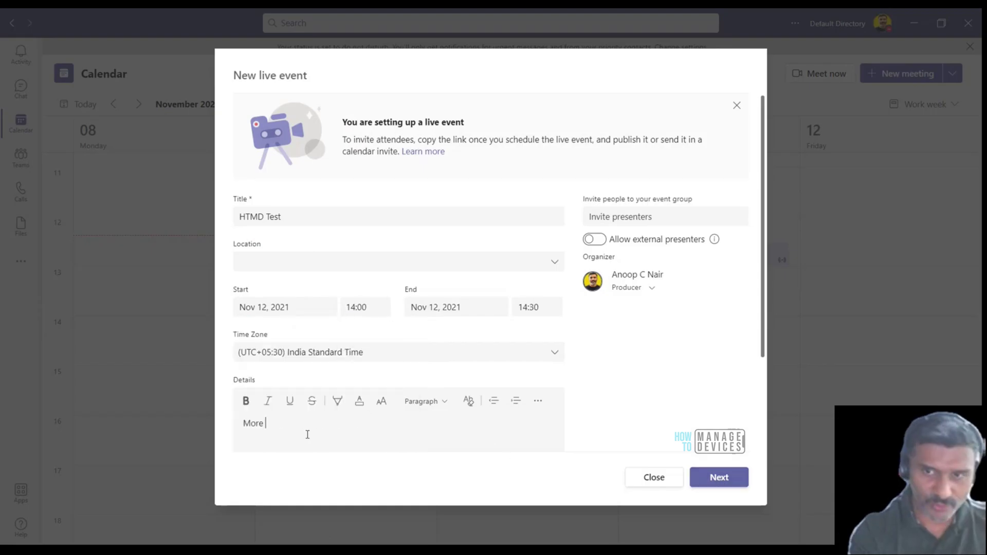
Make the HTMD Test live event Public on the permissions step
left_click(719, 478)
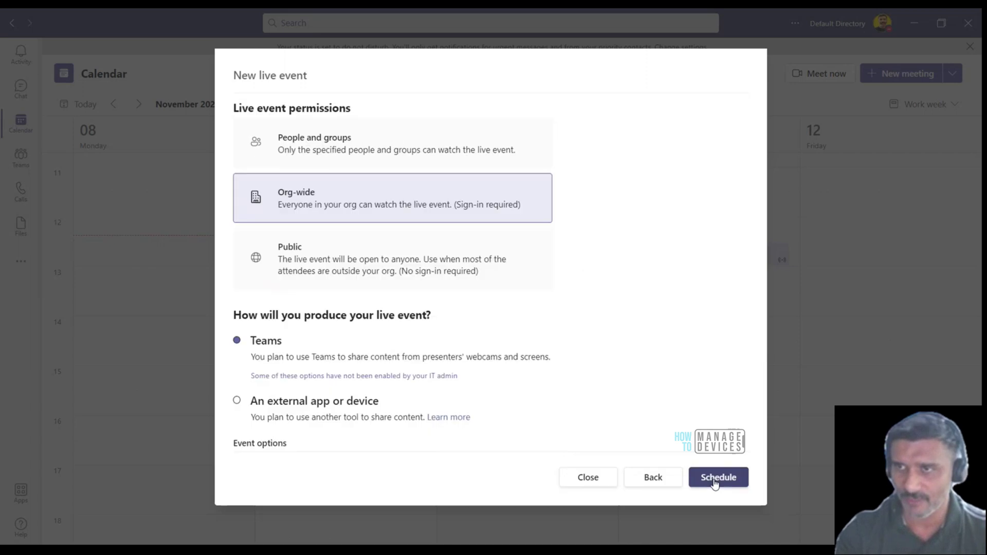
left_click(414, 280)
scroll(436, 285, "down", 5)
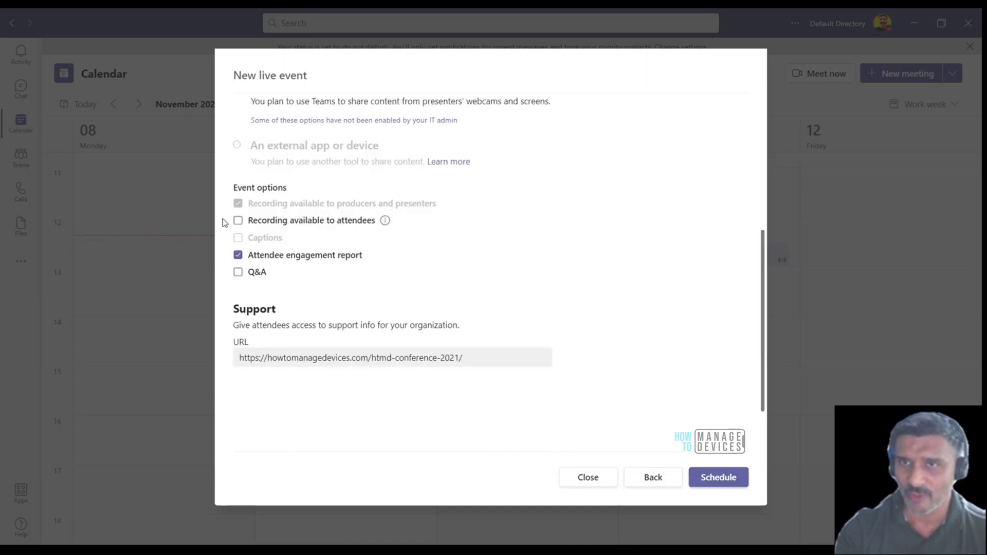
Schedule the public HTMD Test live event for 12 Nov 2021, 14:00–14:30
left_click(719, 478)
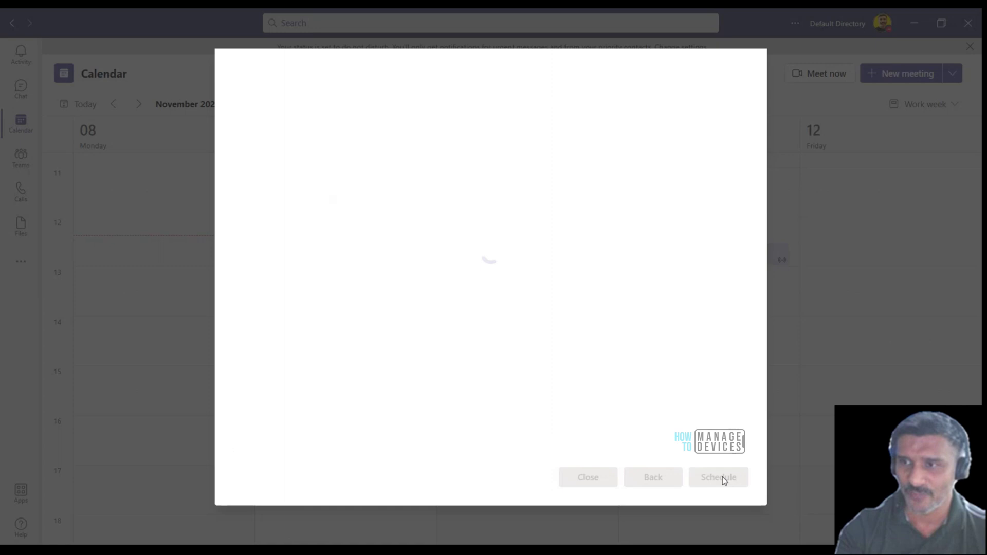